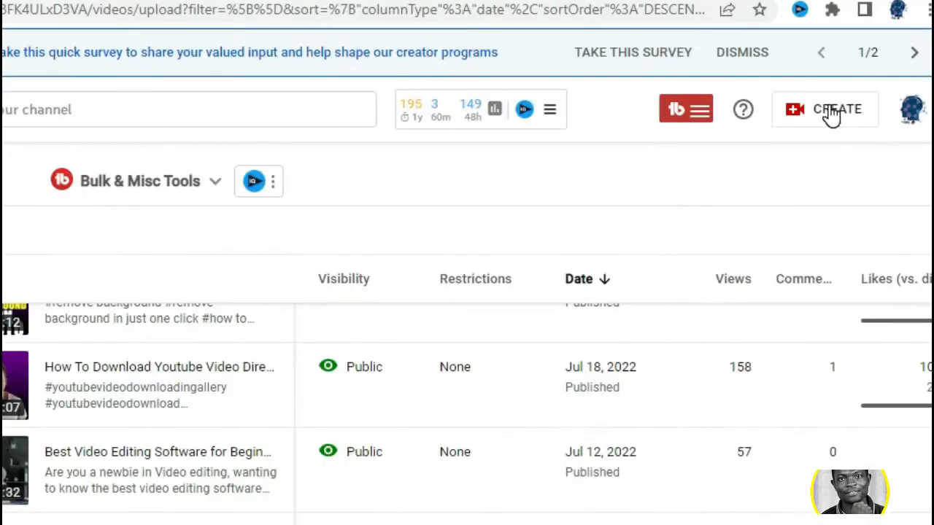
# Step: Start a new video upload for the channel
pyautogui.click(851, 106)
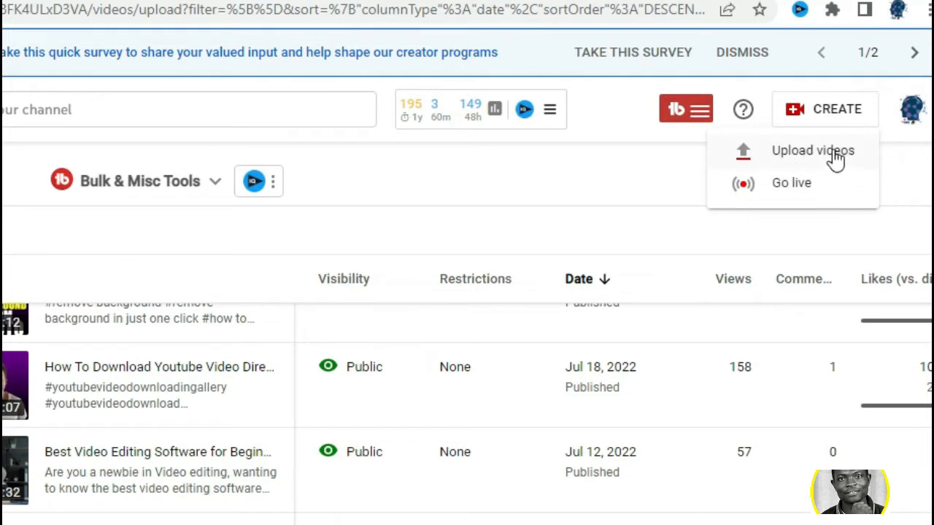
pyautogui.click(804, 155)
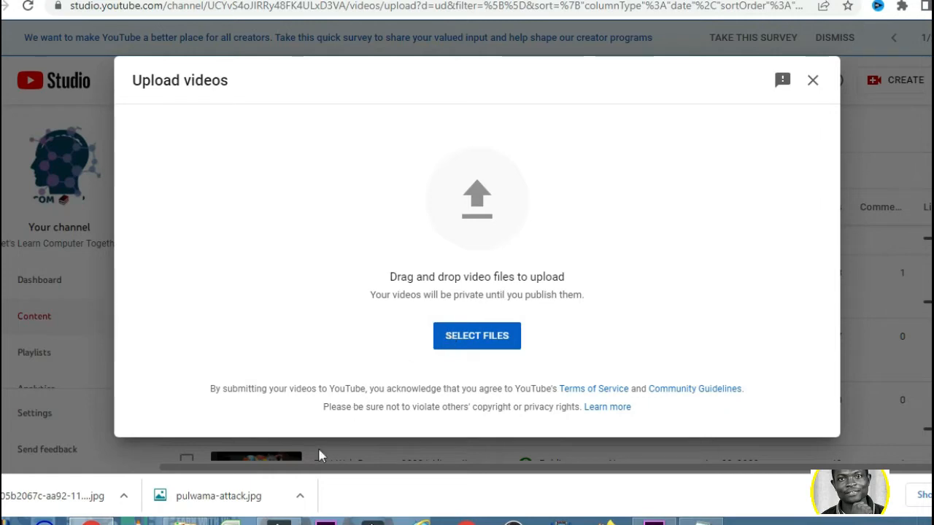
# Step: Switch to File Explorer and locate the video "How To Convert Youtube Video To MP3" in the Output folder
pyautogui.click(186, 521)
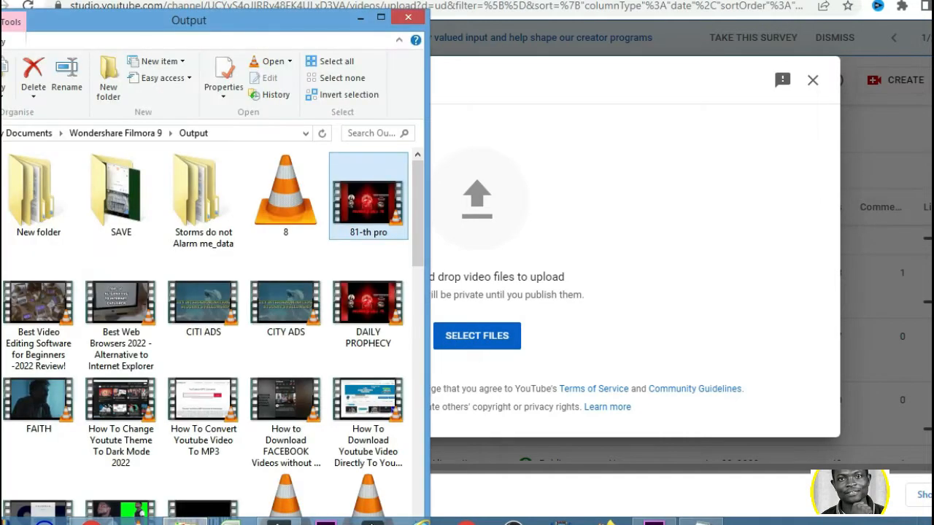
pyautogui.moveTo(226, 22)
pyautogui.mouseDown()
pyautogui.moveTo(235, 43)
pyautogui.moveTo(237, 24)
pyautogui.mouseUp()
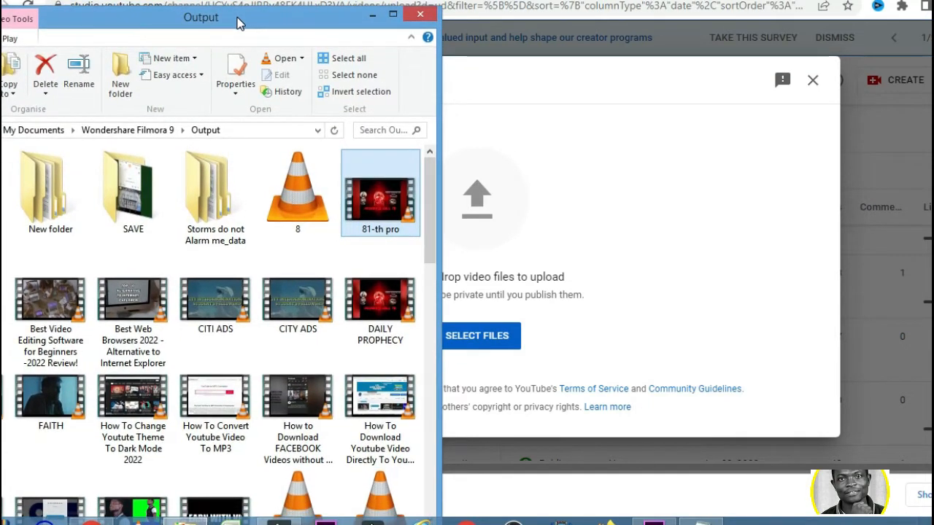
pyautogui.click(225, 414)
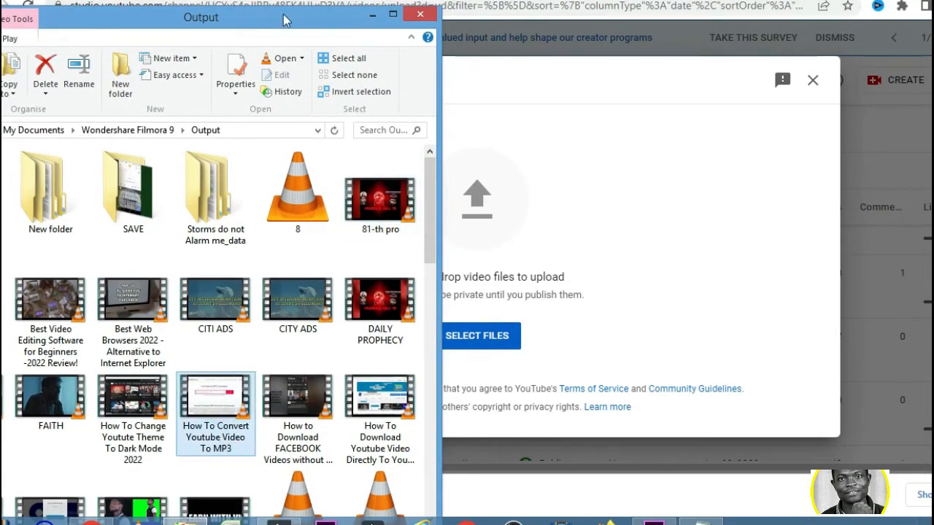
pyautogui.moveTo(288, 20); pyautogui.dragTo(251, 23)
pyautogui.moveTo(182, 383); pyautogui.dragTo(181, 436)
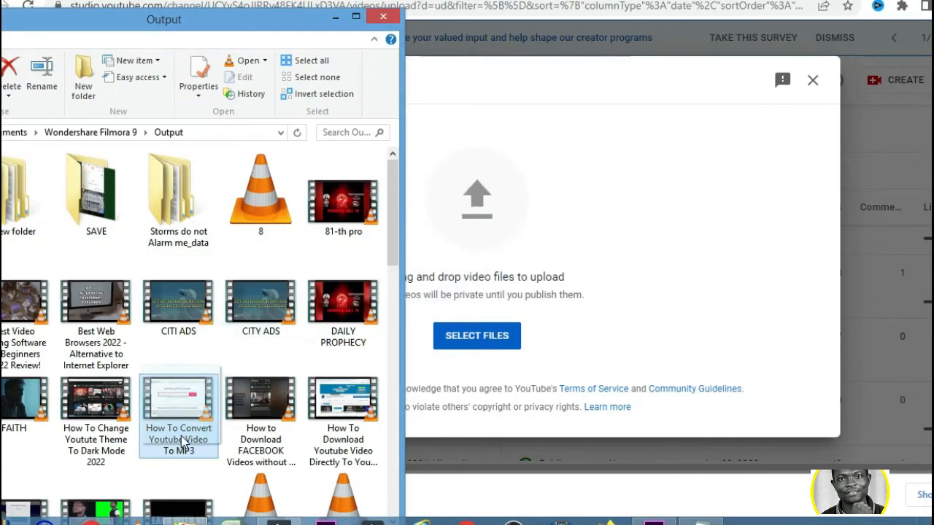
pyautogui.click(606, 257)
# Step: Choose the video file "How To Convert Youtube Video To MP3" from the Output folder and upload it
pyautogui.click(461, 341)
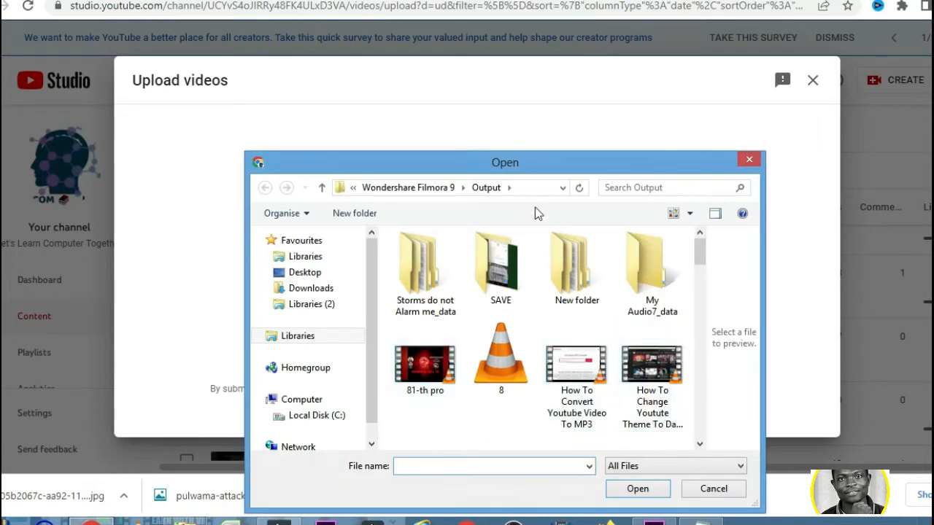
pyautogui.moveTo(541, 167); pyautogui.dragTo(399, 122)
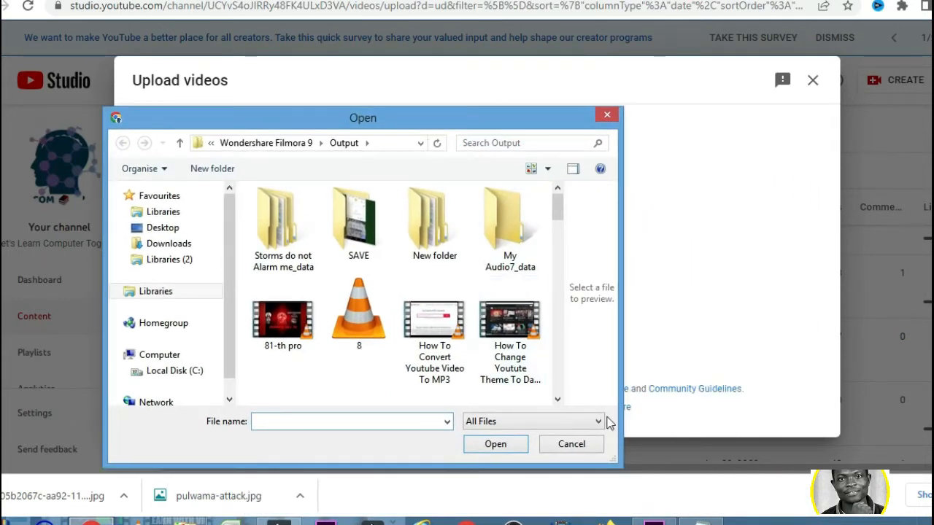
pyautogui.click(559, 401)
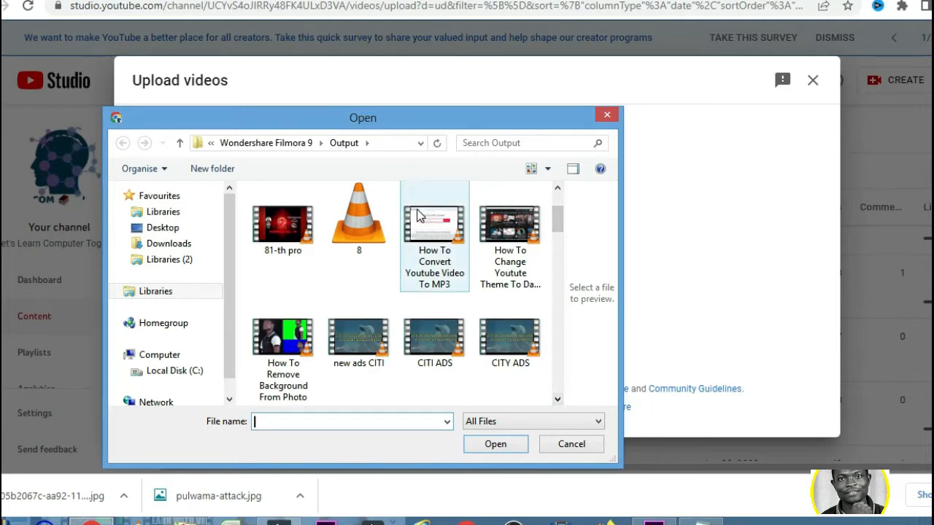
pyautogui.click(443, 250)
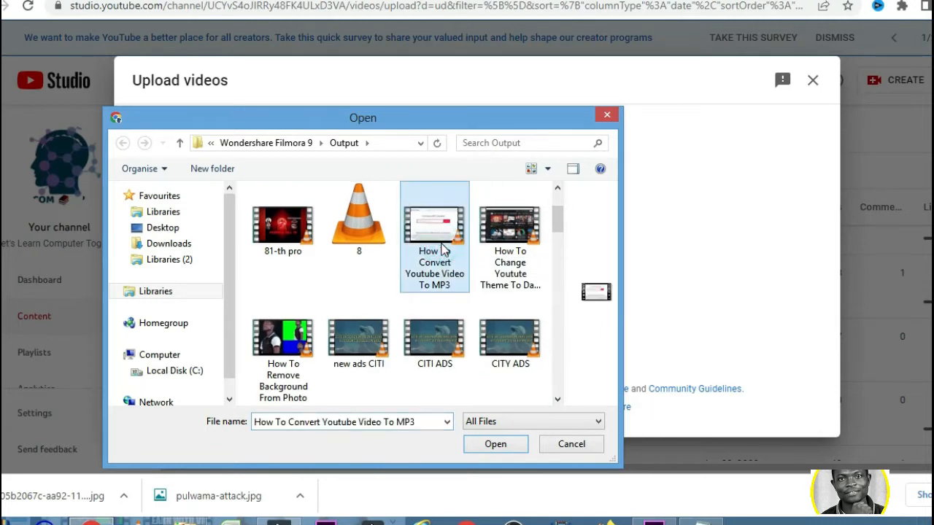
pyautogui.click(490, 445)
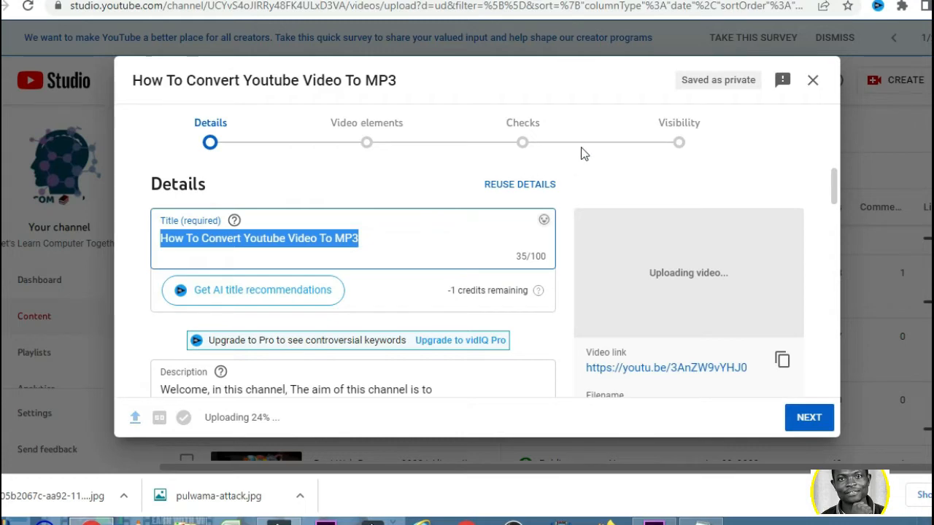
# Step: Look through the upload's details form, from title and description through thumbnail, audience and chapters to the recommended tags
pyautogui.scroll(-1, 477, 240)
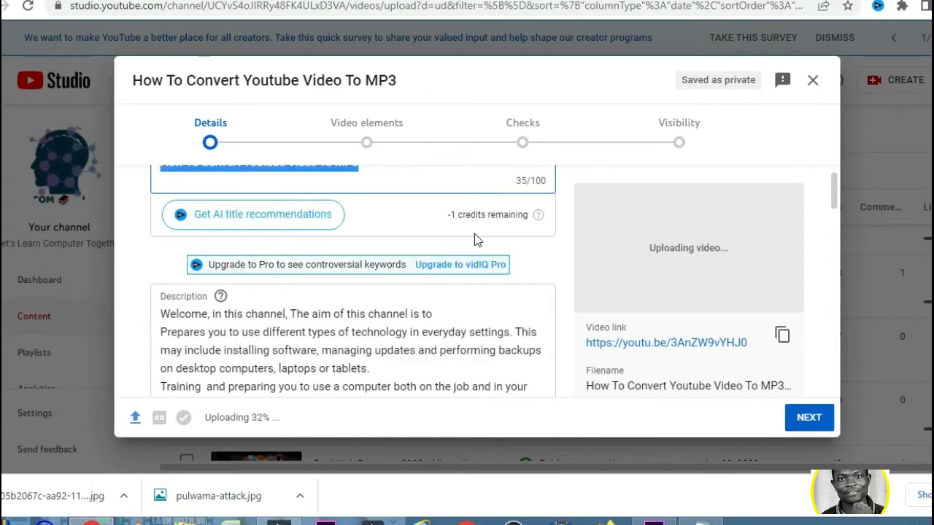
pyautogui.scroll(-3, 386, 287)
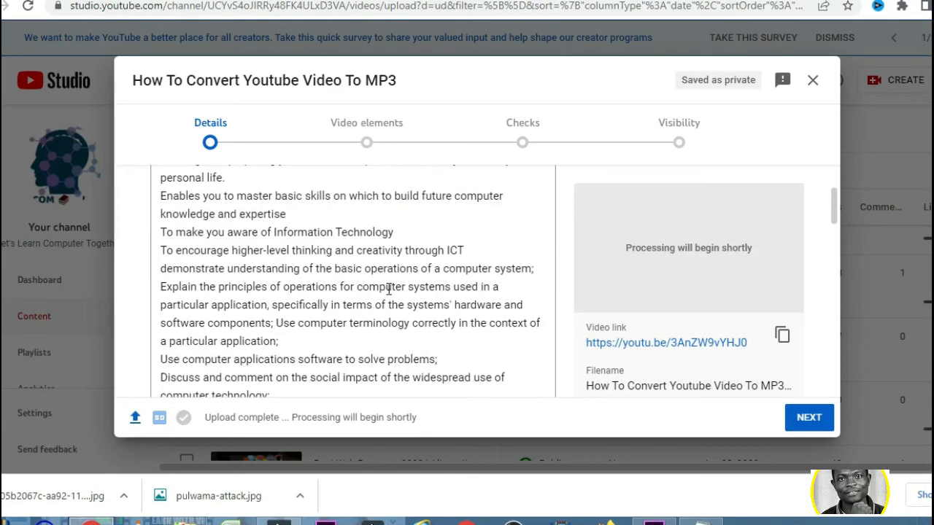
pyautogui.scroll(-3, 389, 288)
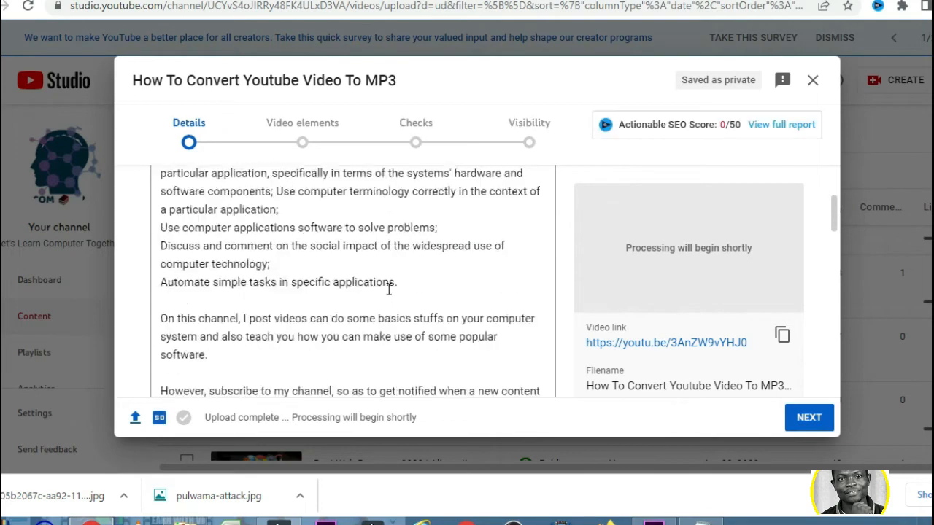
pyautogui.scroll(-4, 389, 288)
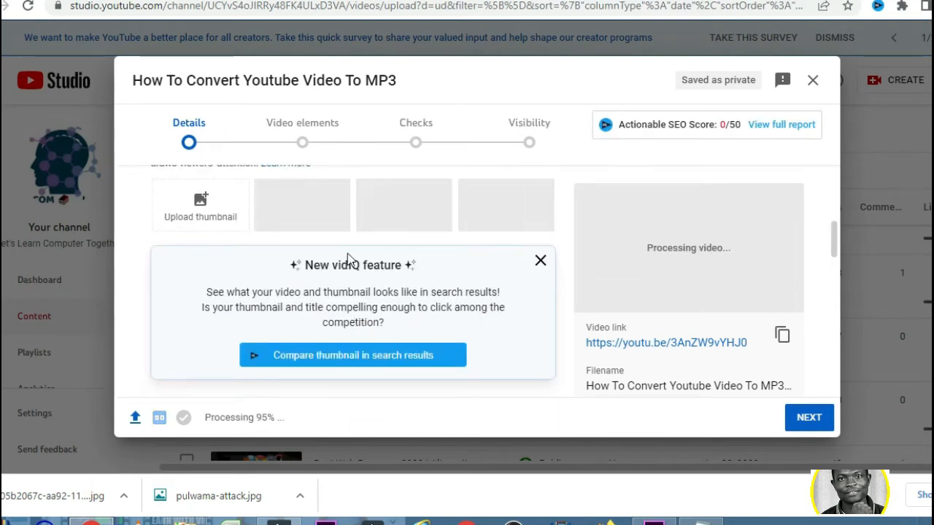
pyautogui.scroll(-3, 348, 252)
pyautogui.scroll(-5, 348, 251)
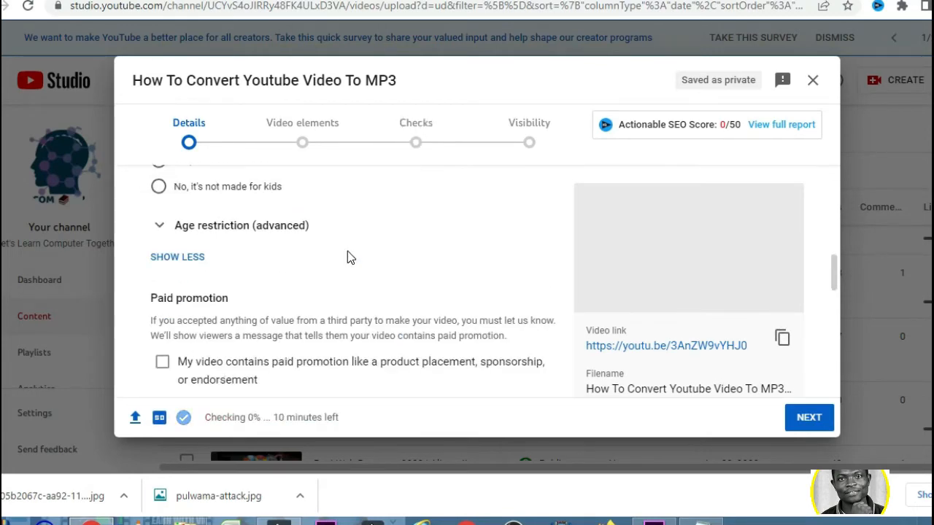
pyautogui.scroll(-5, 347, 251)
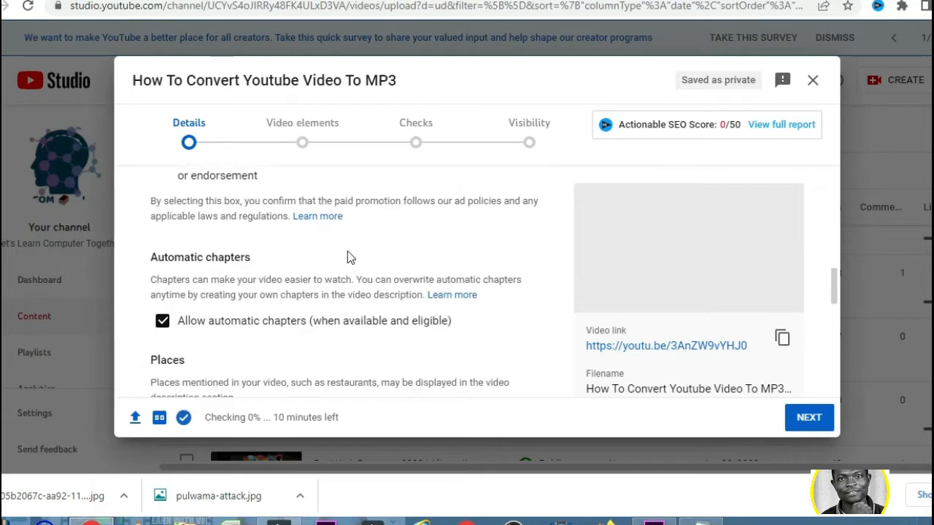
pyautogui.scroll(-3, 348, 251)
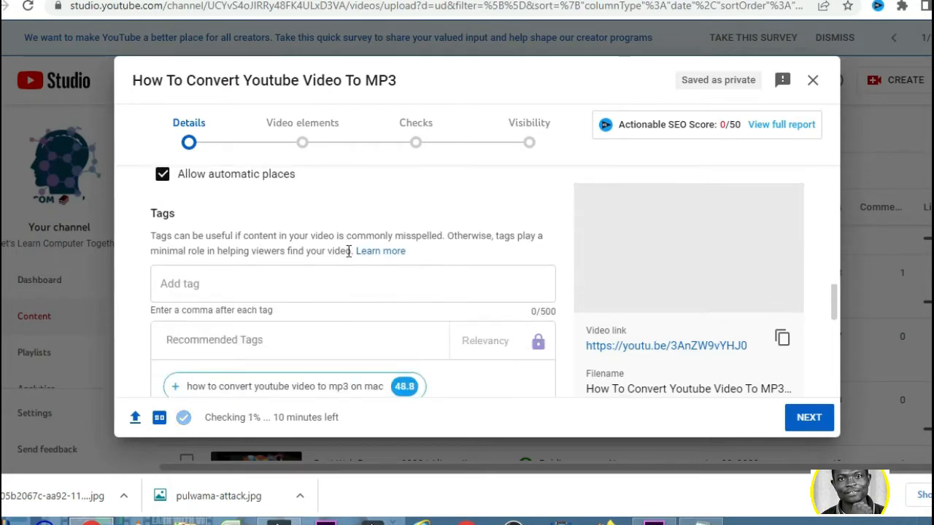
pyautogui.scroll(-2, 347, 251)
pyautogui.moveTo(358, 246)
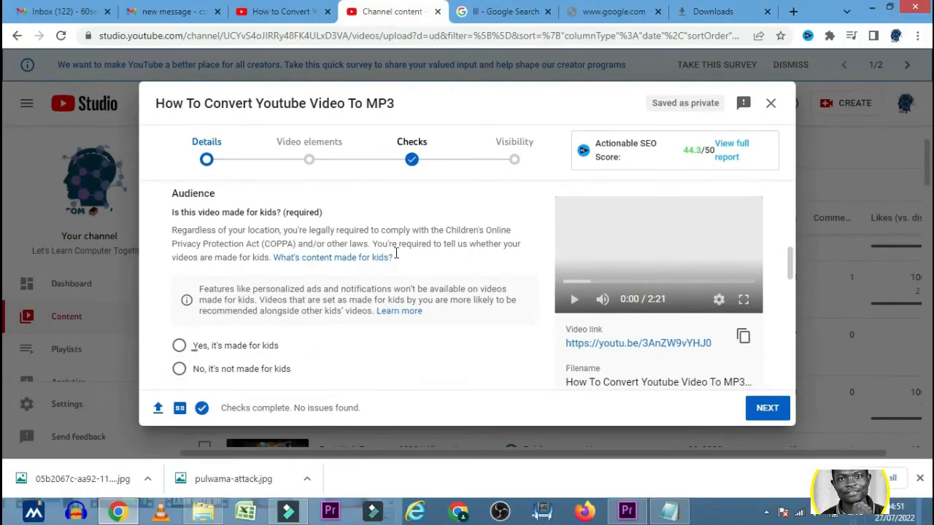
pyautogui.scroll(-3, 396, 258)
pyautogui.scroll(2, 369, 271)
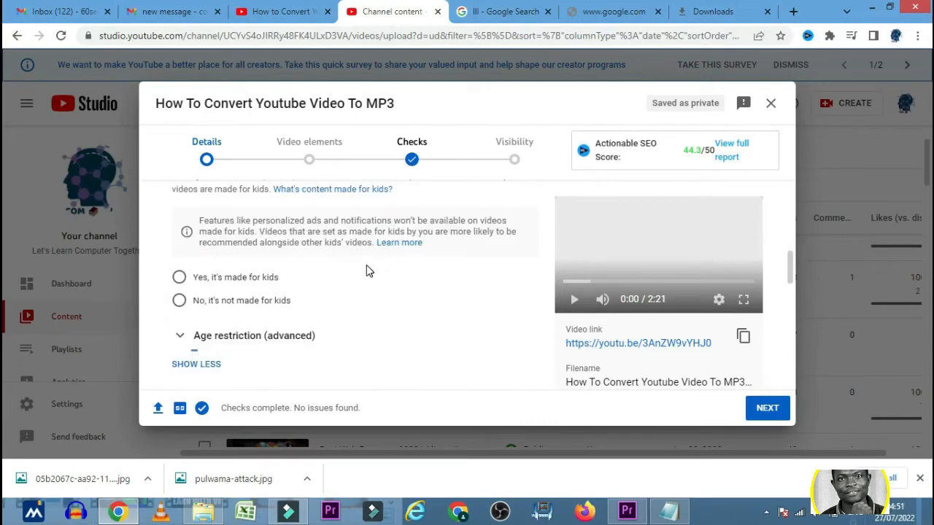
# Step: Mark the video as not made for kids and continue to the Video elements stage
pyautogui.scroll(5, 369, 270)
pyautogui.scroll(-4, 337, 344)
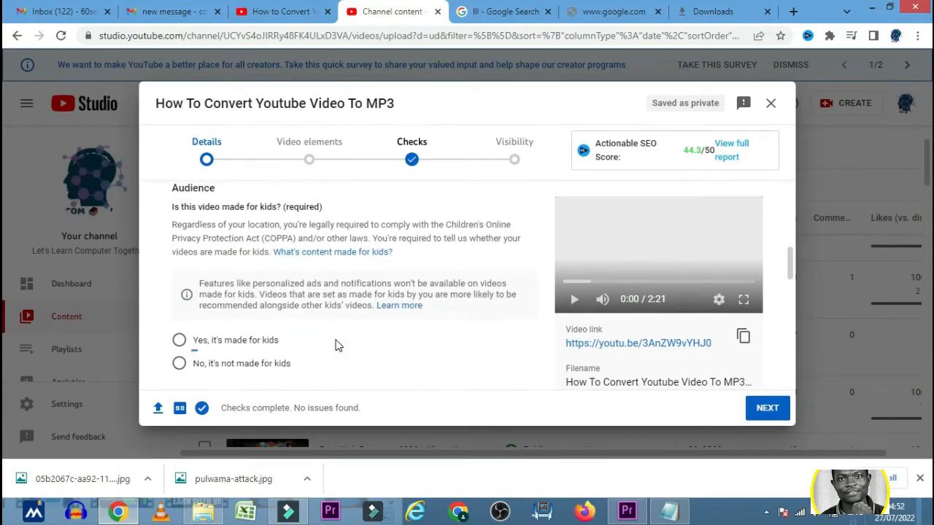
pyautogui.scroll(-1, 337, 344)
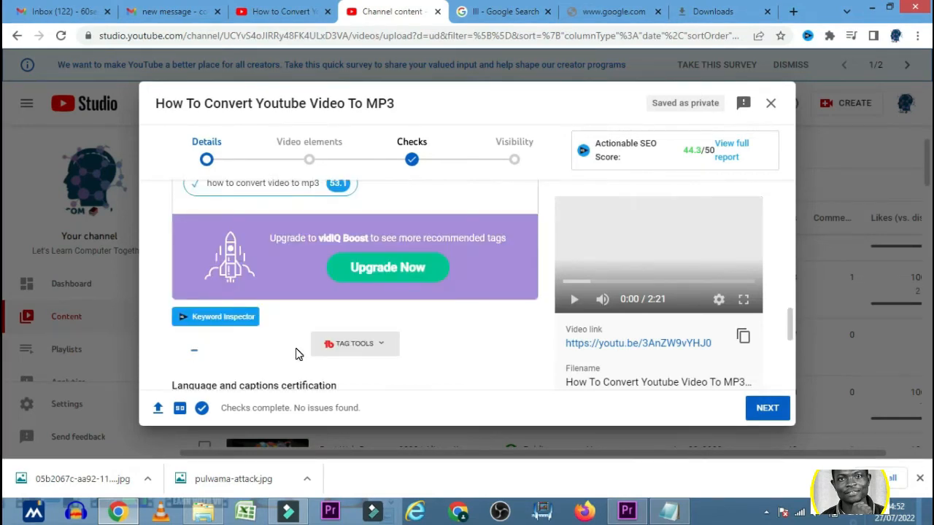
pyautogui.scroll(10, 298, 354)
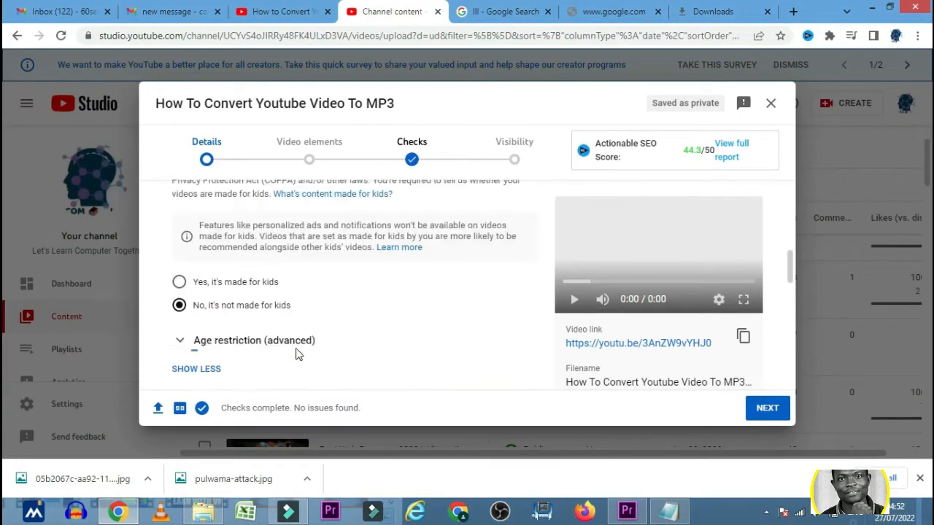
pyautogui.scroll(1, 330, 348)
pyautogui.scroll(2, 355, 348)
pyautogui.scroll(-2, 330, 351)
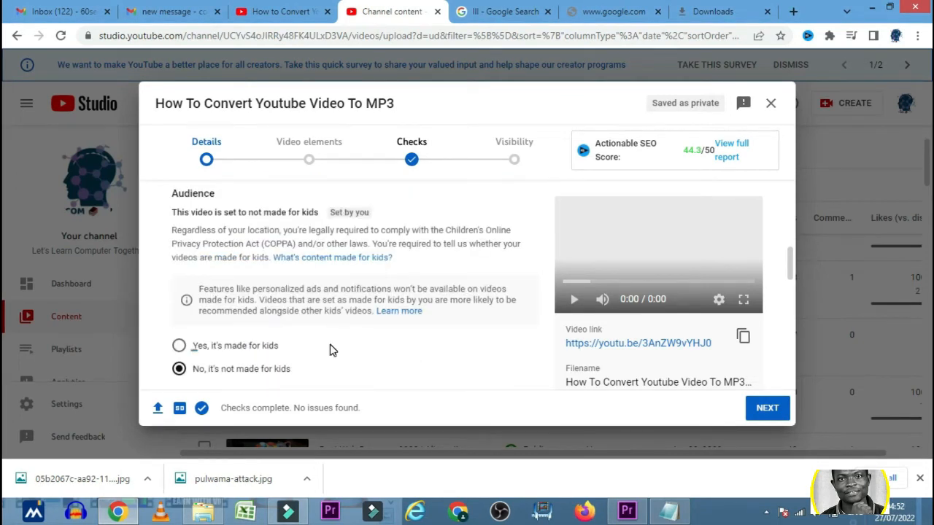
pyautogui.scroll(2, 330, 350)
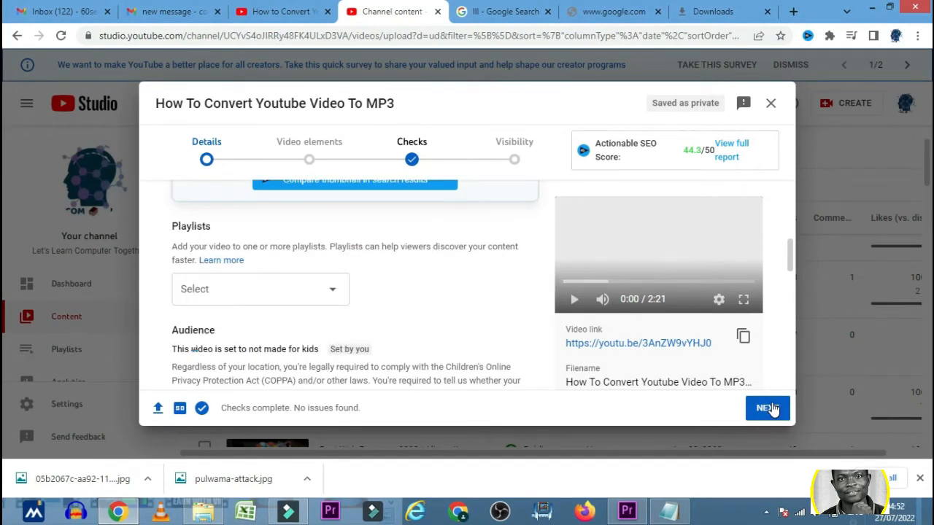
pyautogui.click(773, 407)
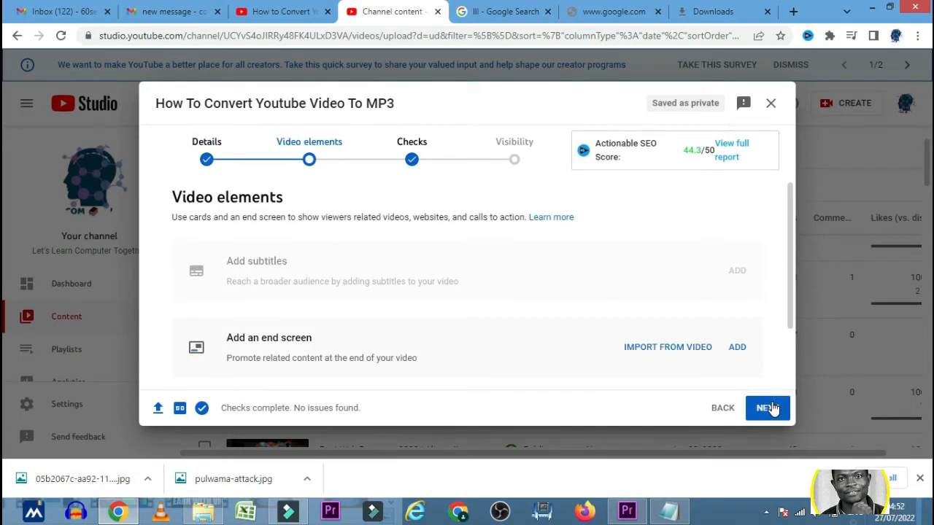
# Step: Import the end screen from one of the channel's existing videos and save it
pyautogui.click(682, 354)
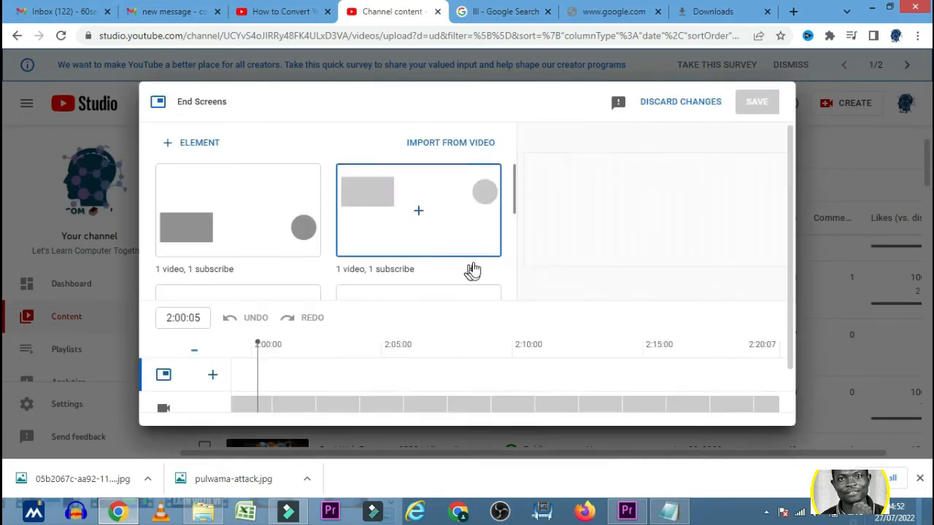
pyautogui.click(435, 149)
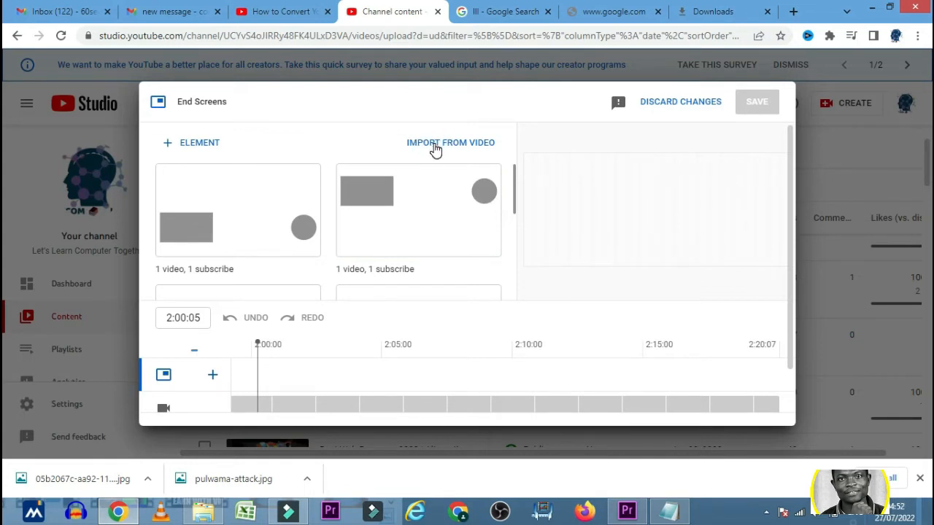
pyautogui.click(310, 217)
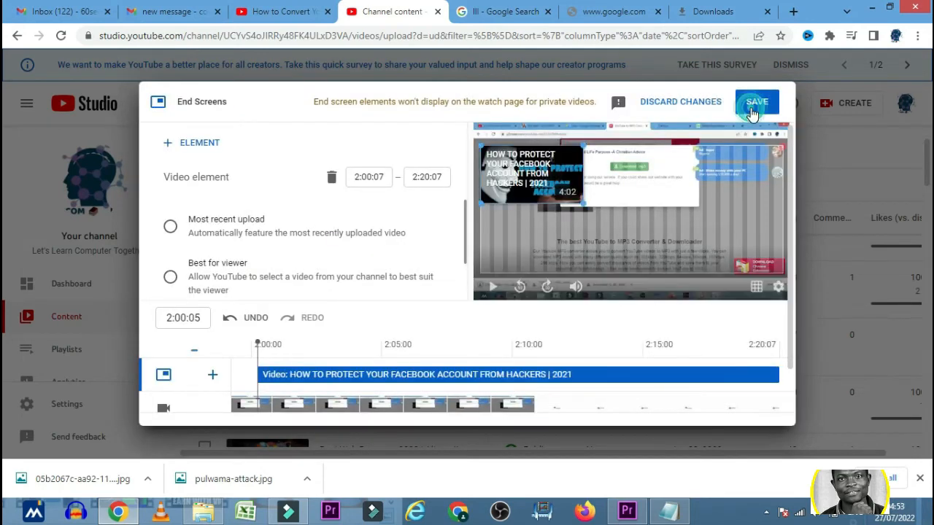
pyautogui.click(754, 108)
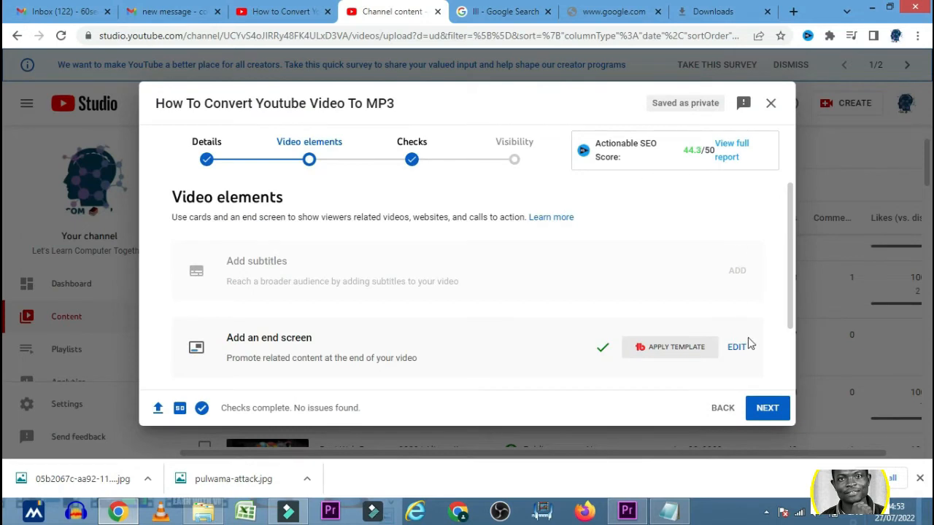
# Step: Continue past the Checks stage to Visibility and choose to schedule the video's publication
pyautogui.click(775, 416)
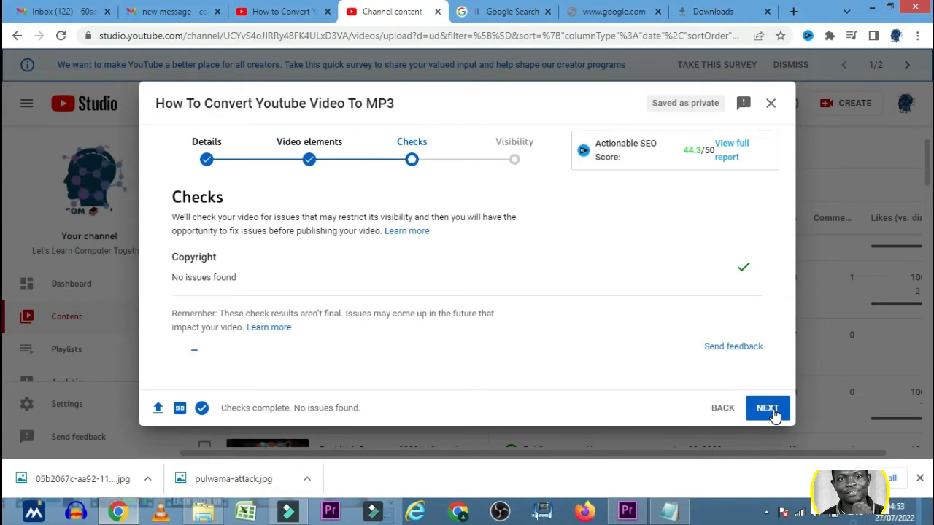
pyautogui.click(775, 415)
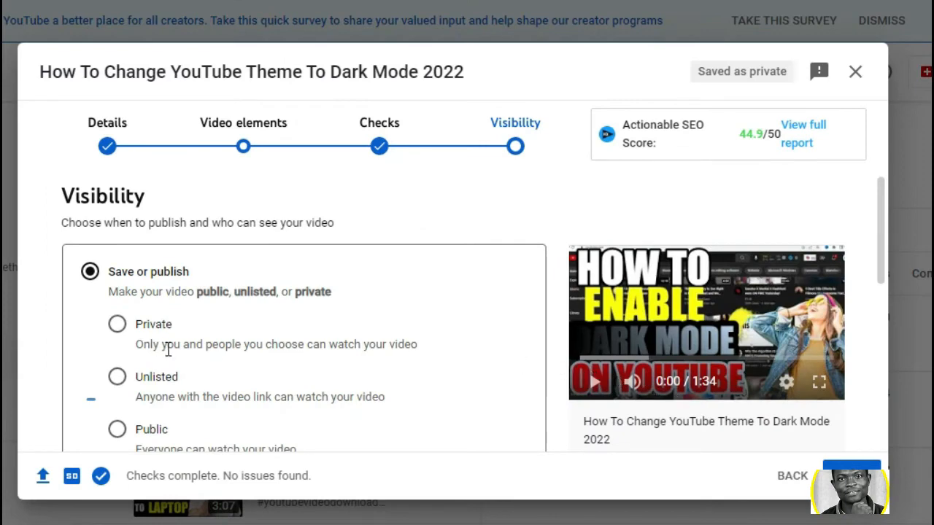
pyautogui.scroll(-3, 167, 355)
pyautogui.scroll(-1, 100, 340)
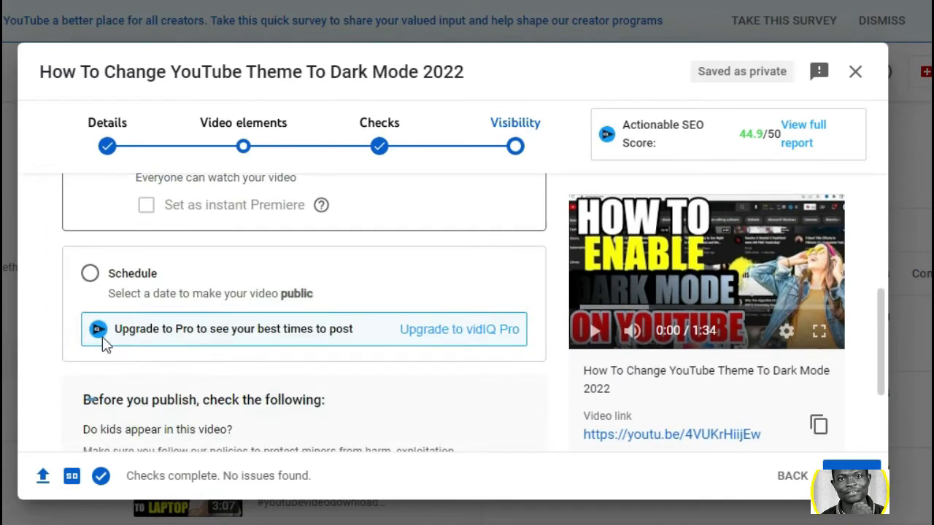
pyautogui.scroll(1, 109, 351)
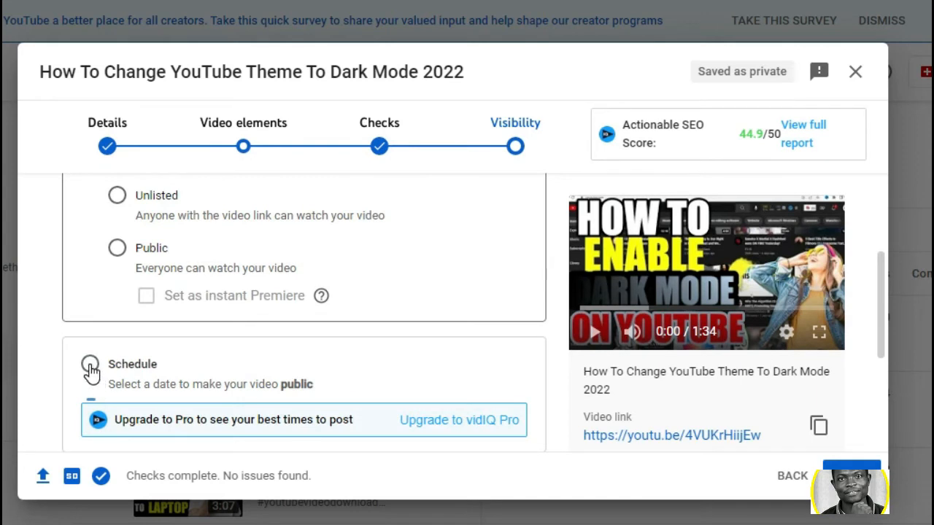
pyautogui.click(90, 367)
pyautogui.click(91, 366)
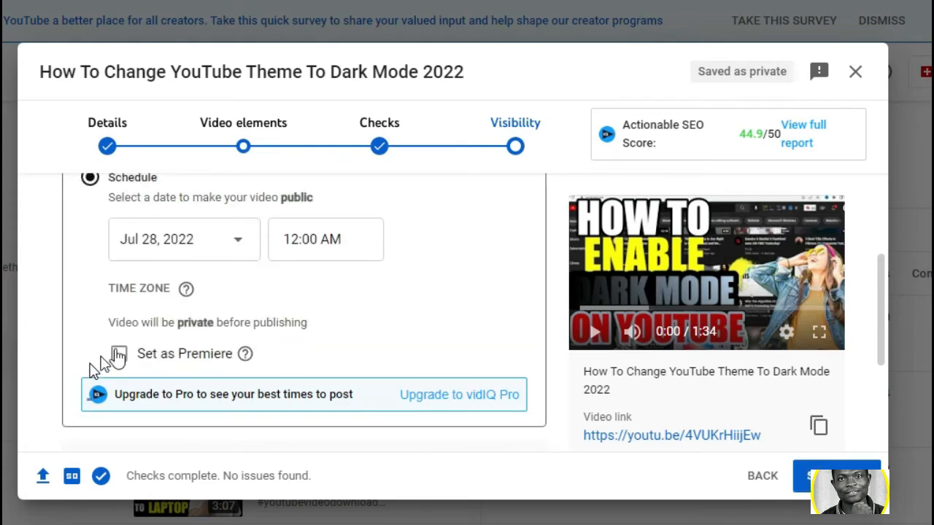
# Step: Set the video's scheduled publication date to Jul 29, 2022
pyautogui.scroll(-3, 188, 375)
pyautogui.scroll(2, 188, 375)
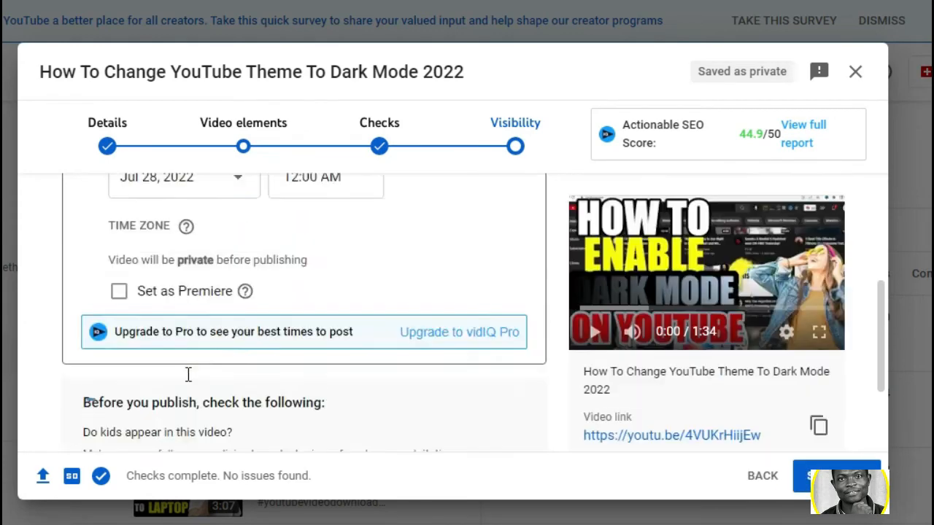
pyautogui.scroll(5, 188, 376)
pyautogui.scroll(-2, 205, 398)
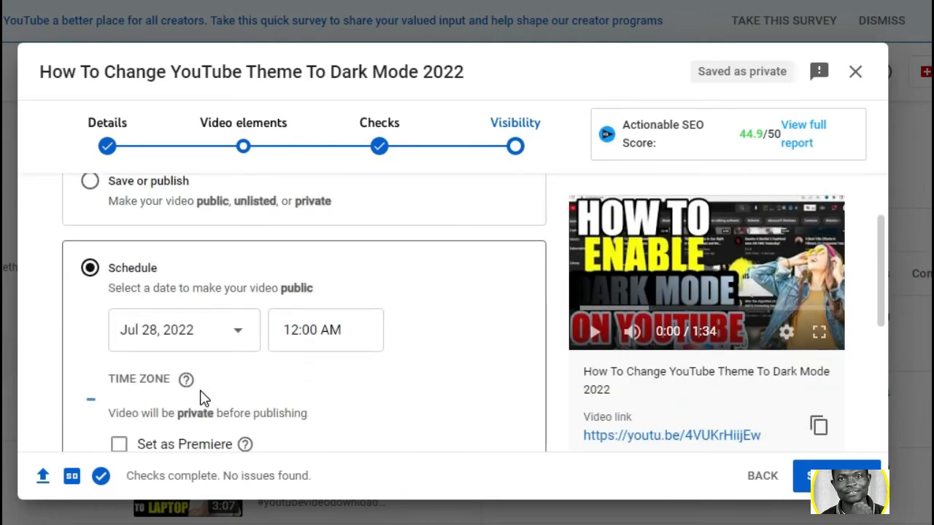
pyautogui.click(241, 333)
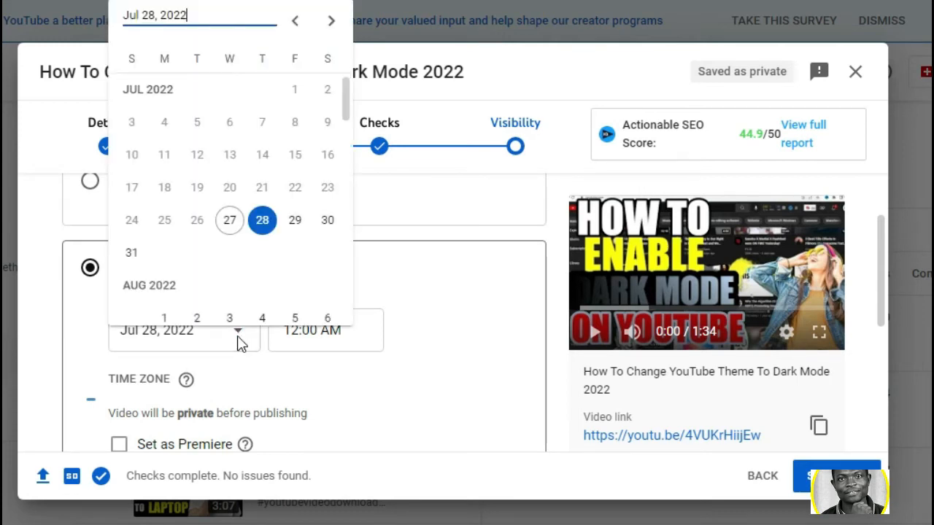
pyautogui.click(301, 222)
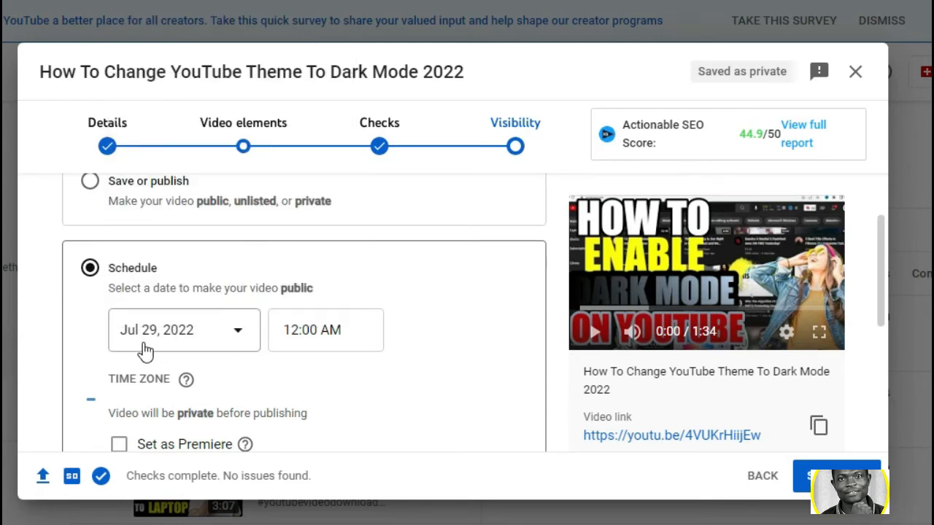
# Step: Look through the available publication times for the schedule and keep 12:00 AM
pyautogui.click(347, 332)
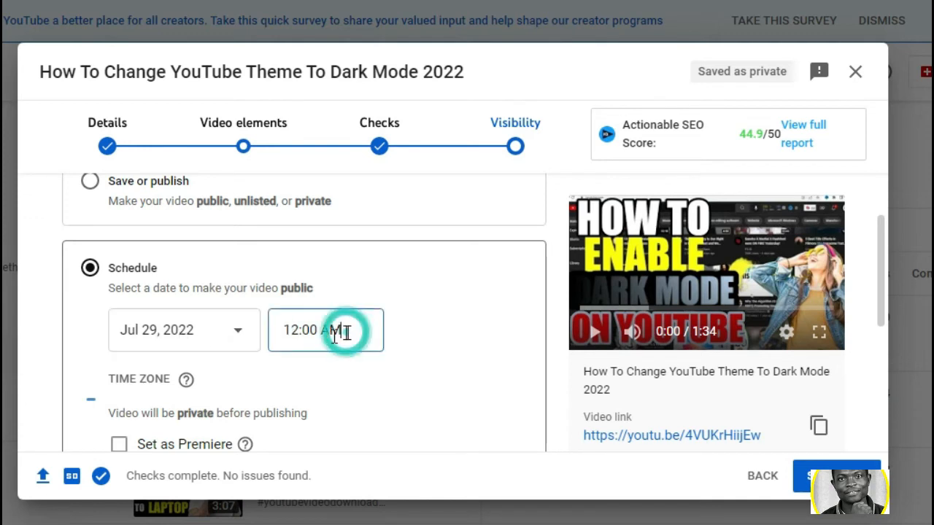
pyautogui.click(306, 344)
pyautogui.scroll(-5, 315, 343)
pyautogui.scroll(5, 316, 341)
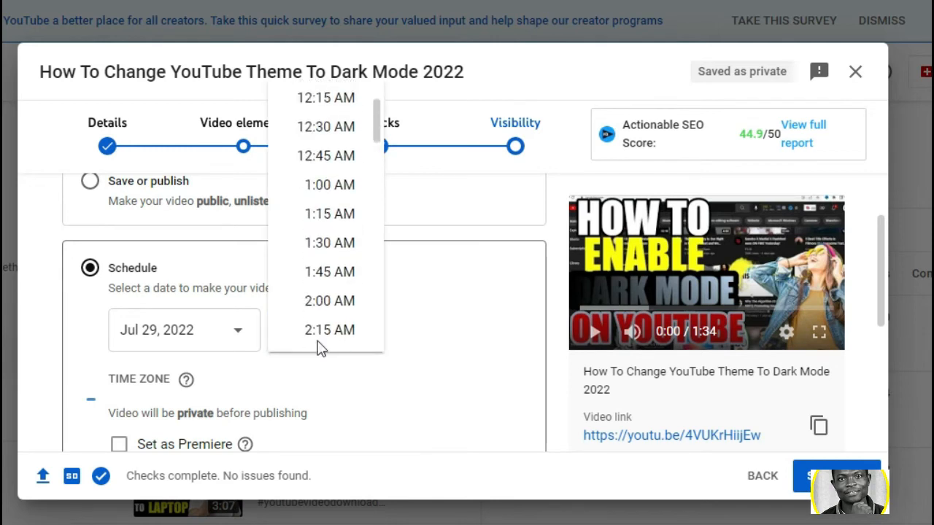
pyautogui.click(454, 326)
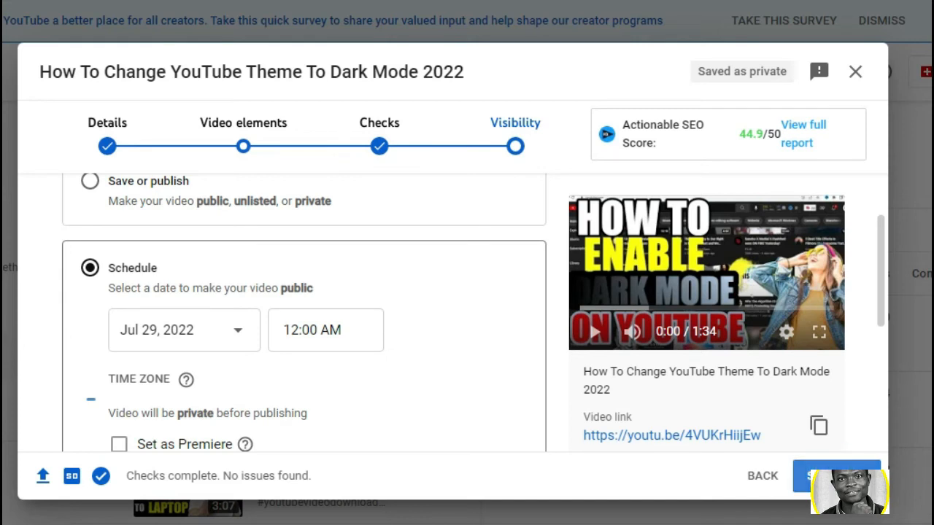
# Step: Schedule the video with the chosen date and time and check its entry in the channel's video list
pyautogui.click(837, 476)
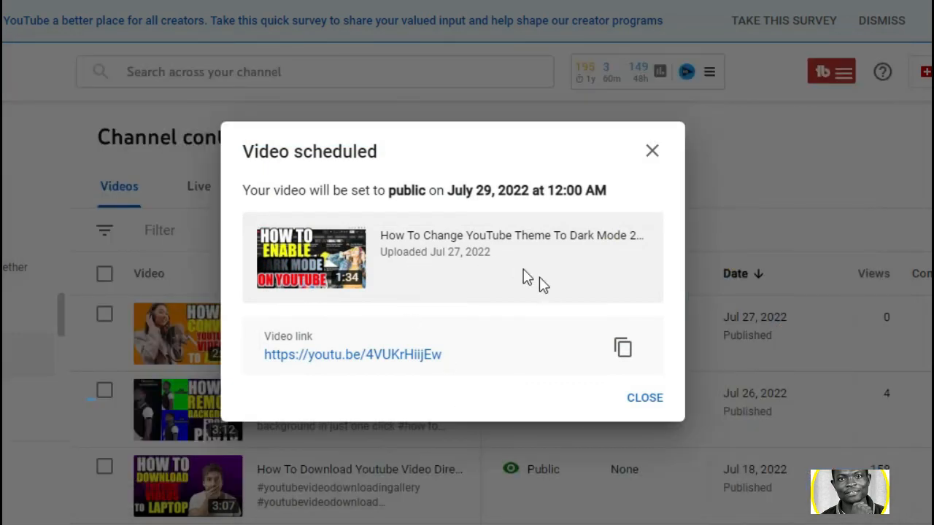
pyautogui.click(632, 402)
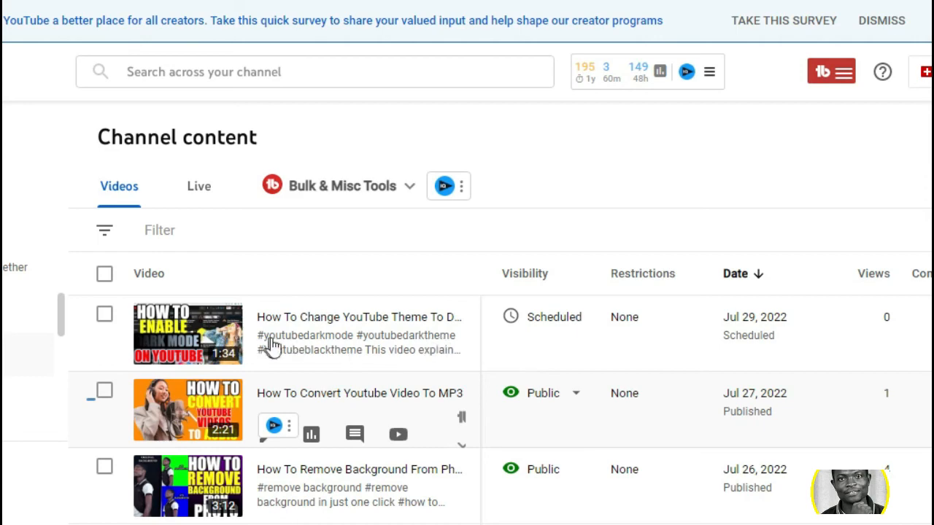
pyautogui.scroll(-2, 438, 359)
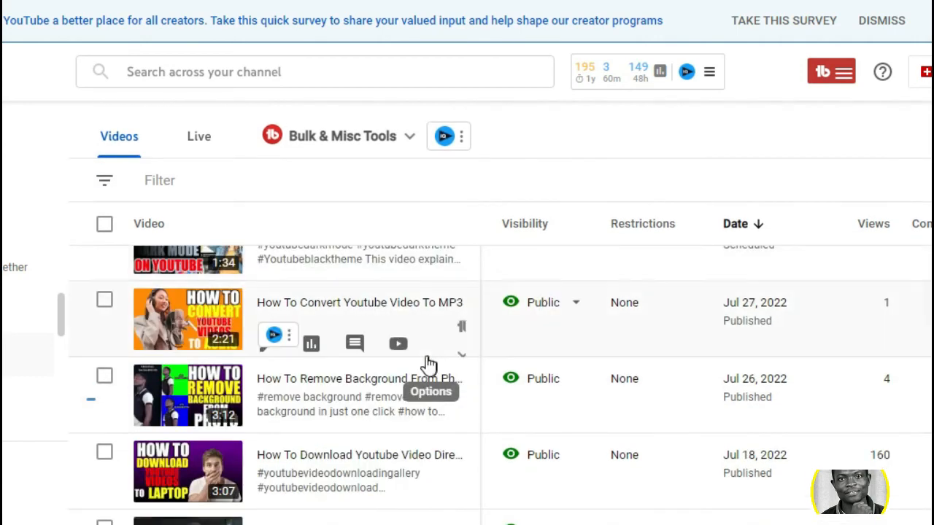
pyautogui.scroll(3, 501, 324)
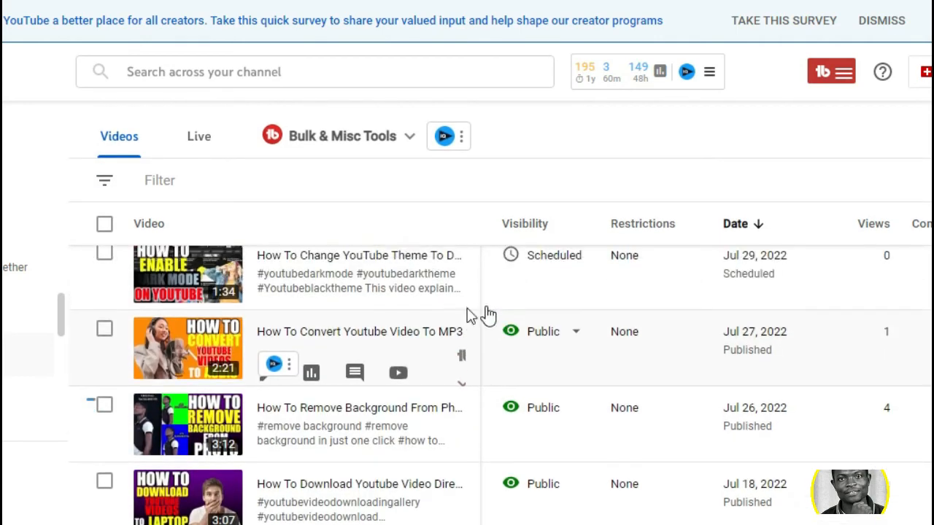
pyautogui.click(635, 400)
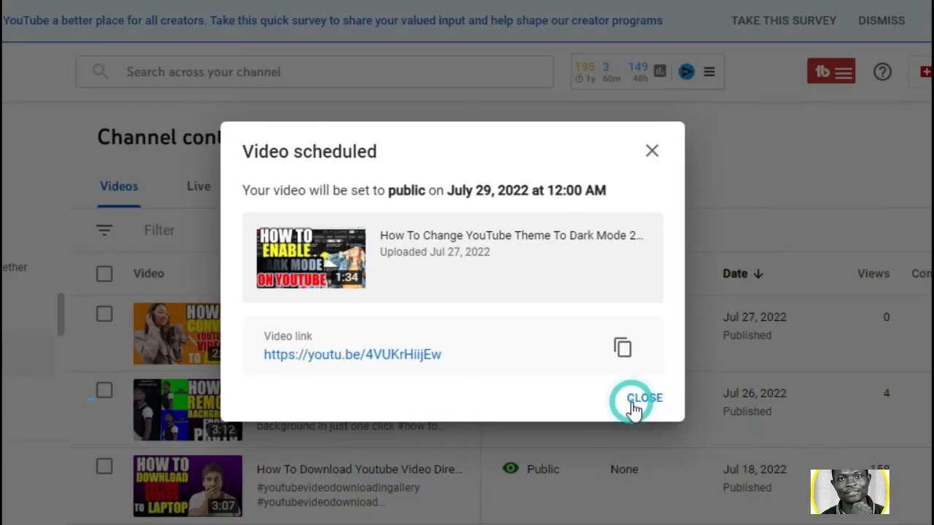